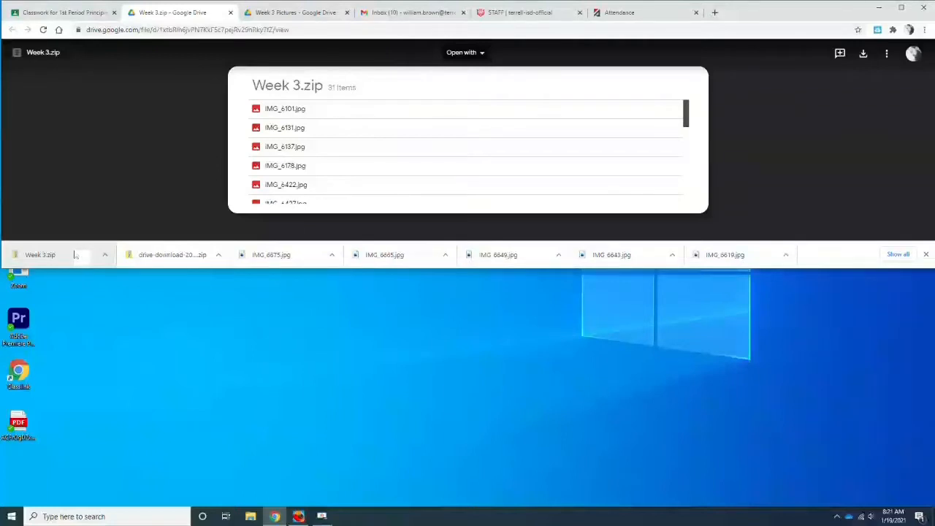
Create a new folder named Week 3 in this PC's Videos folder.
{"action": "left_click_drag", "start_coordinate": [76, 255], "coordinate": [170, 219]}
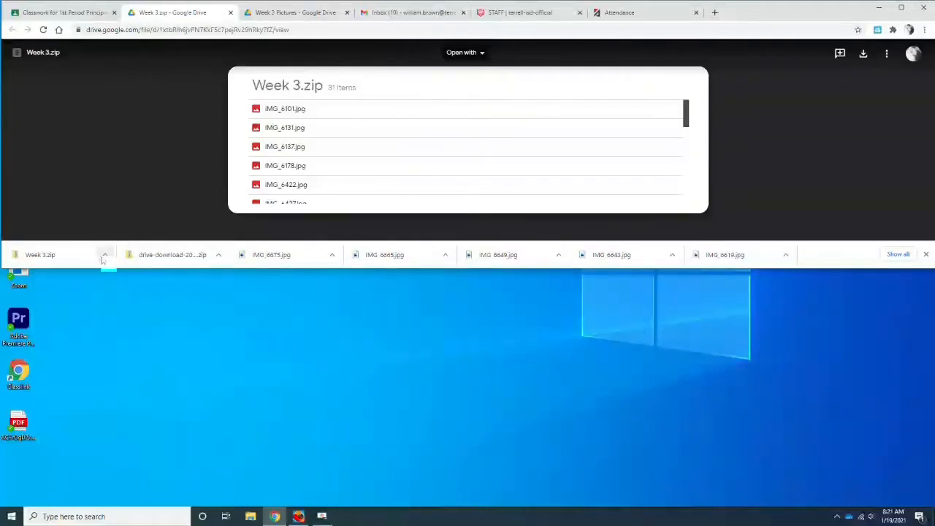
{"action": "left_click_drag", "start_coordinate": [114, 264], "coordinate": [176, 291]}
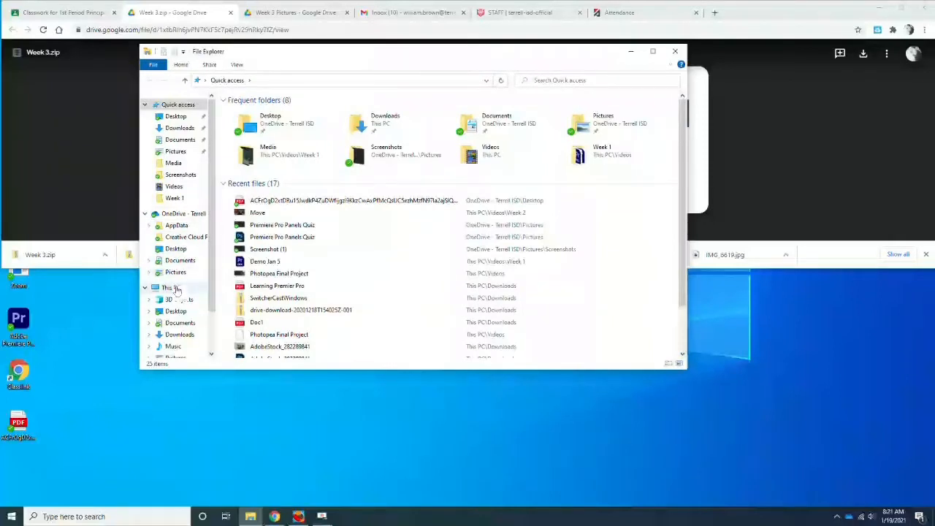
{"action": "left_click_drag", "start_coordinate": [176, 290], "coordinate": [299, 196]}
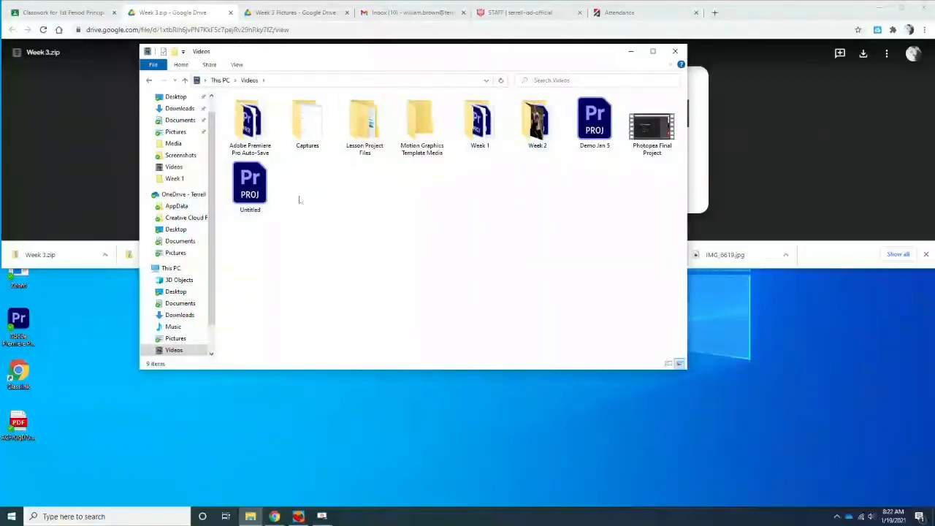
{"action": "right_click", "coordinate": [293, 203]}
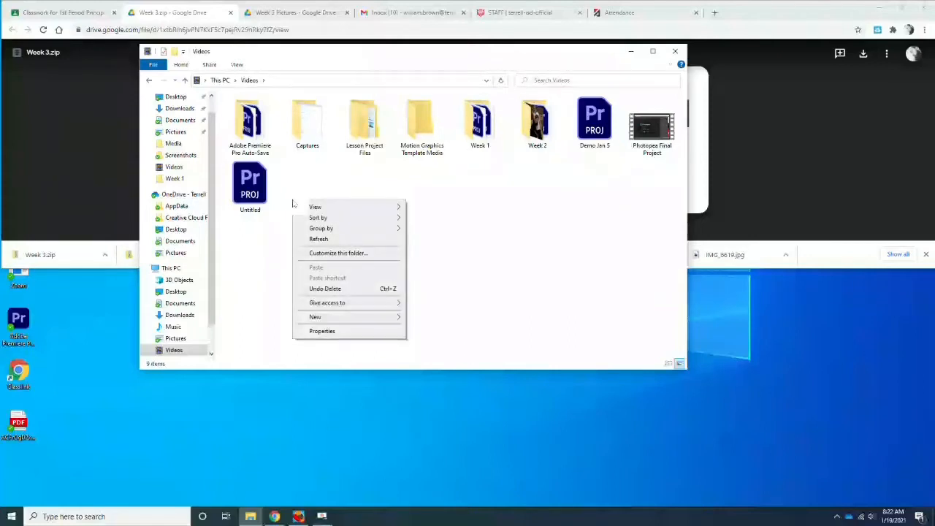
{"action": "mouse_move", "coordinate": [337, 316]}
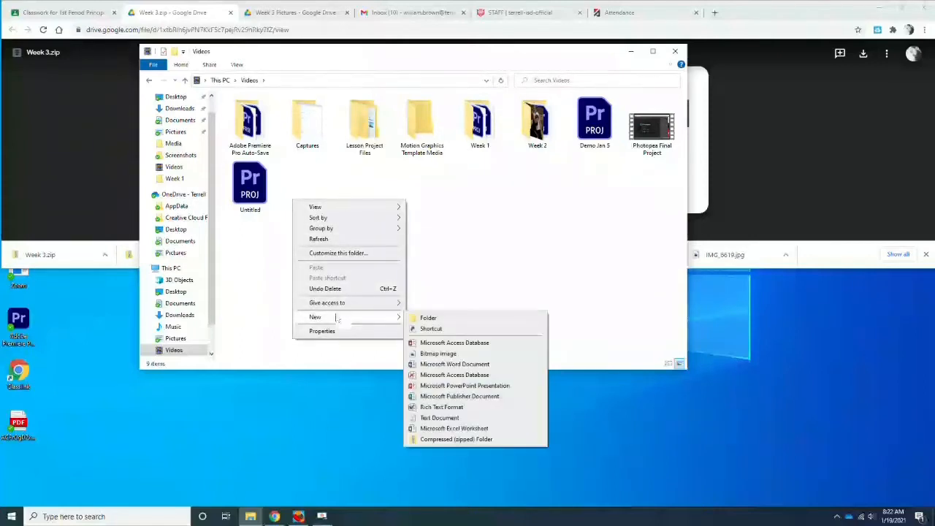
{"action": "left_click", "coordinate": [427, 318]}
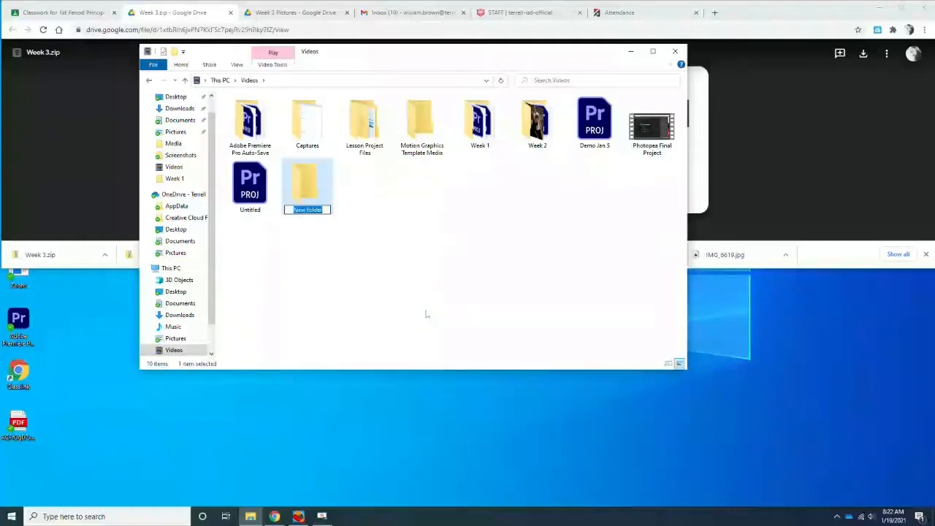
{"action": "type", "text": "WEEKWeek 3"}
{"action": "left_click", "coordinate": [255, 295]}
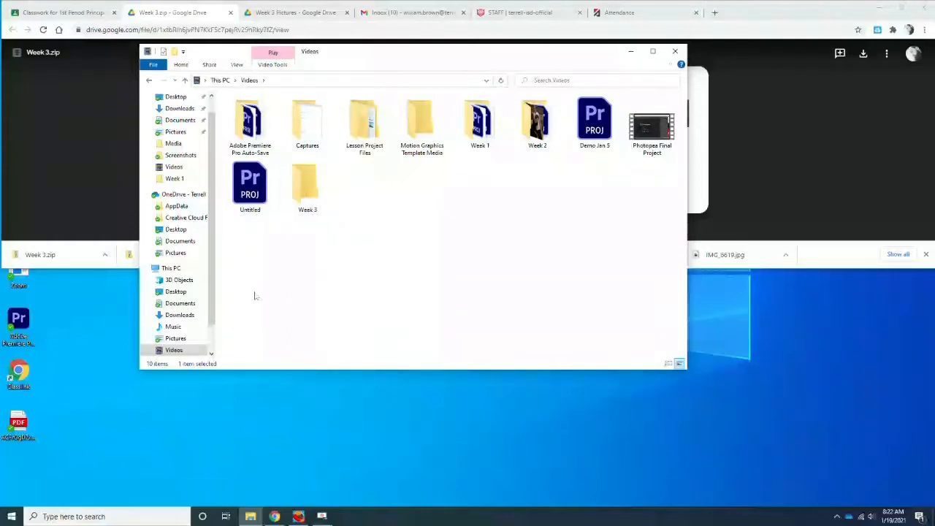
Create a subfolder named Media inside the Week 3 folder.
{"action": "double_click", "coordinate": [306, 193]}
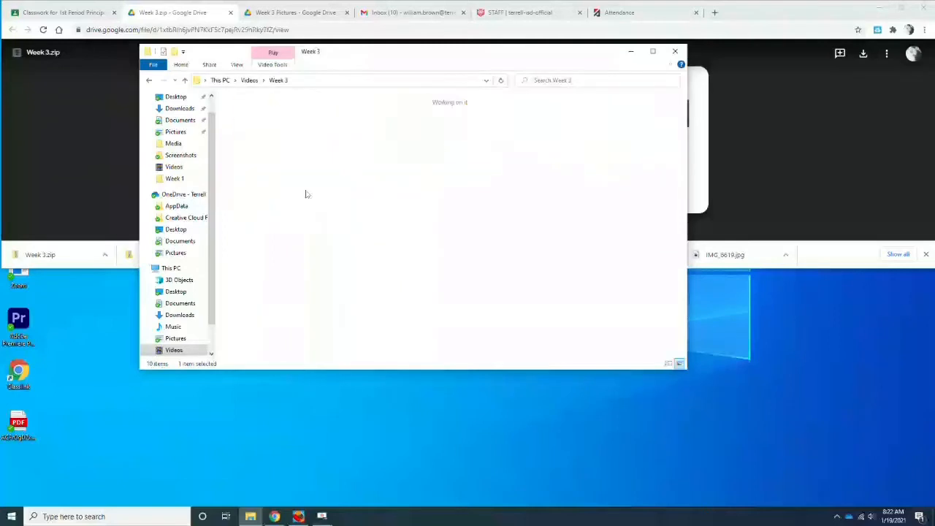
{"action": "right_click", "coordinate": [267, 147]}
{"action": "mouse_move", "coordinate": [292, 260]}
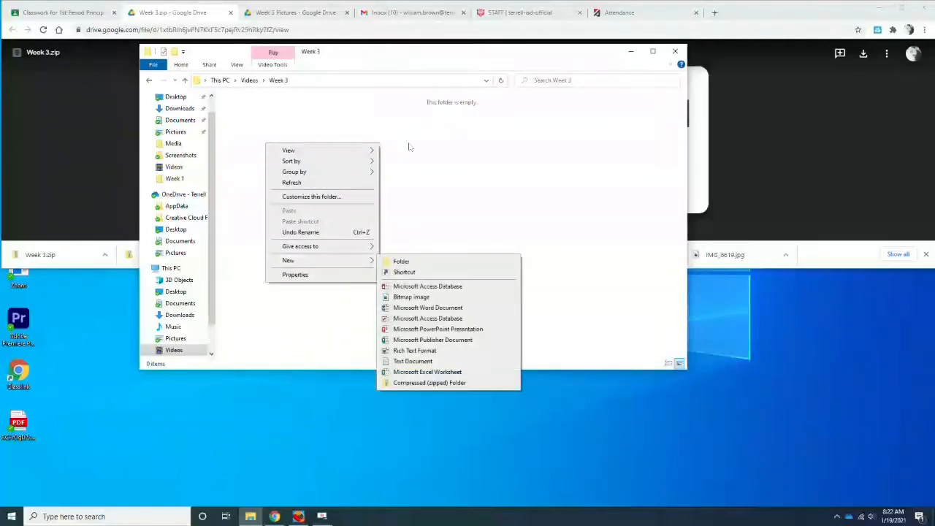
{"action": "left_click", "coordinate": [411, 147]}
{"action": "right_click", "coordinate": [319, 128]}
{"action": "mouse_move", "coordinate": [358, 249]}
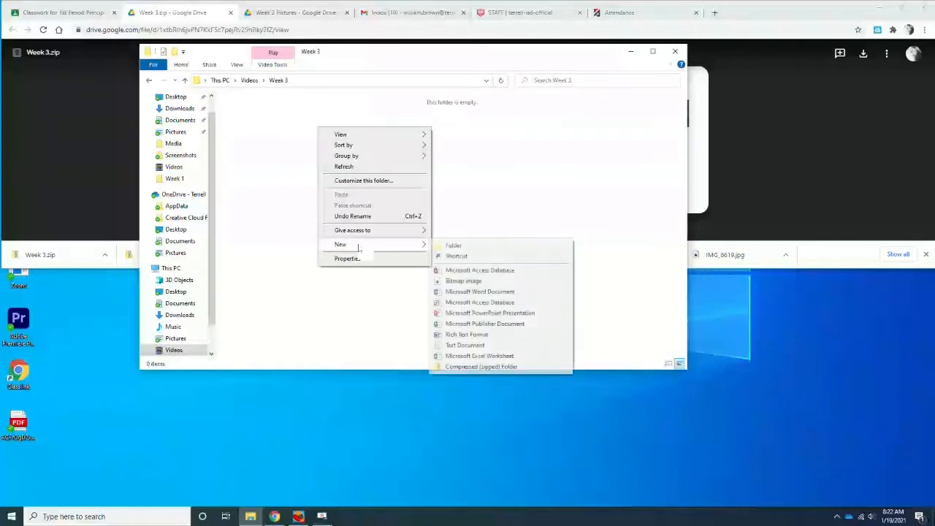
{"action": "left_click", "coordinate": [446, 247]}
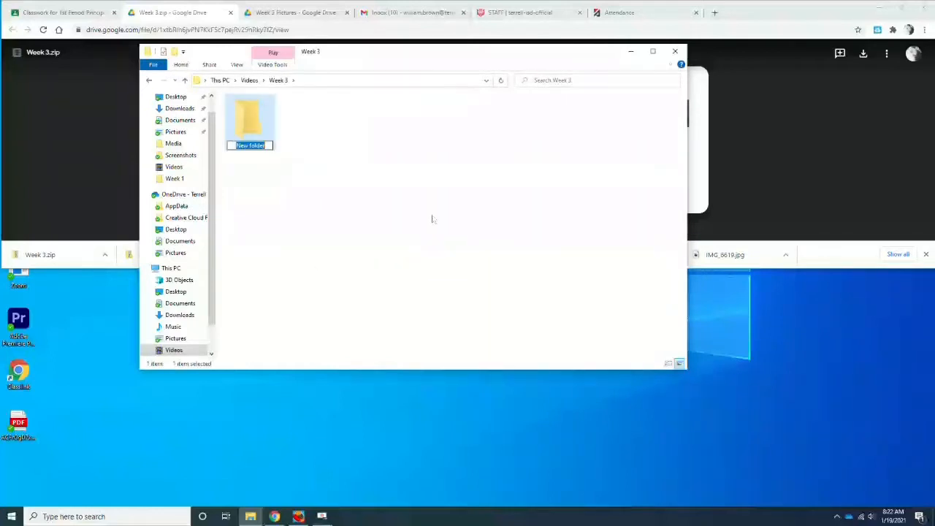
{"action": "type", "text": "Media"}
{"action": "key", "text": "Return"}
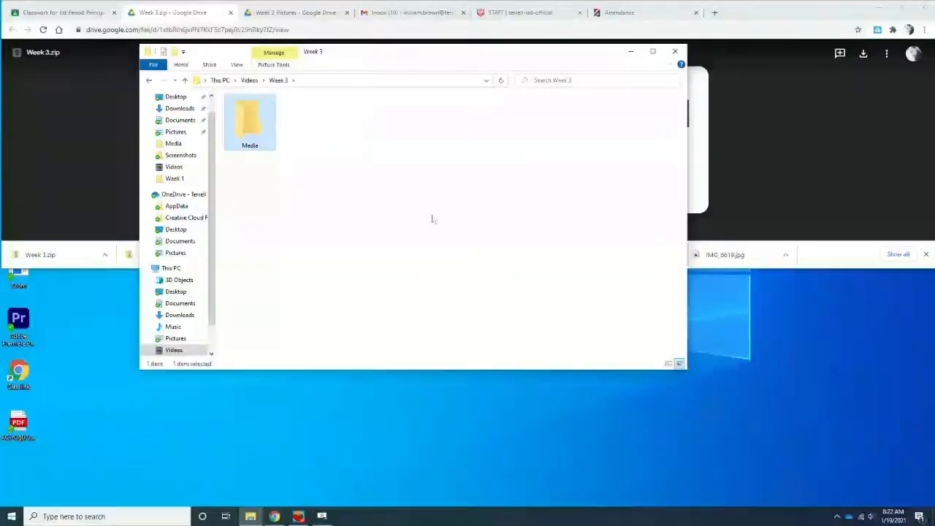
Go to the Downloads folder and start extracting all files from the Week 3 zip archive.
{"action": "left_click_drag", "start_coordinate": [349, 53], "coordinate": [309, 40]}
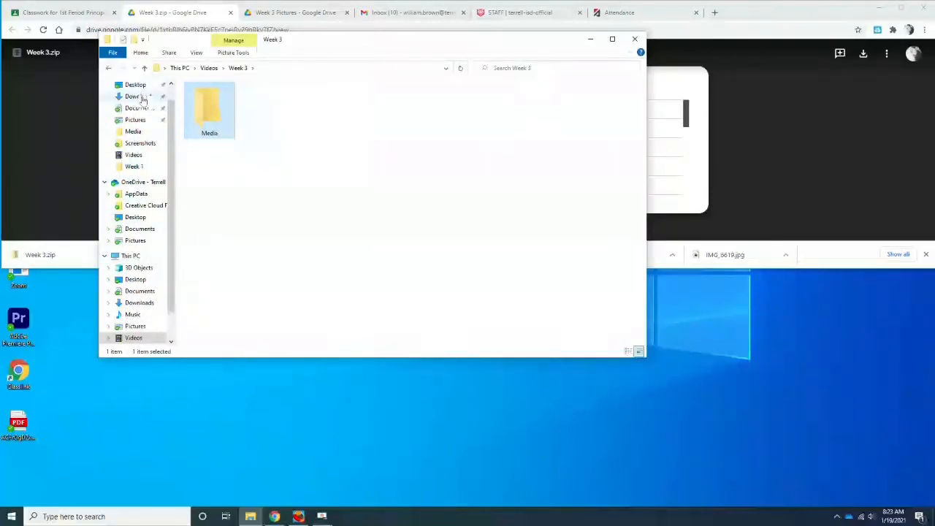
{"action": "left_click", "coordinate": [134, 257]}
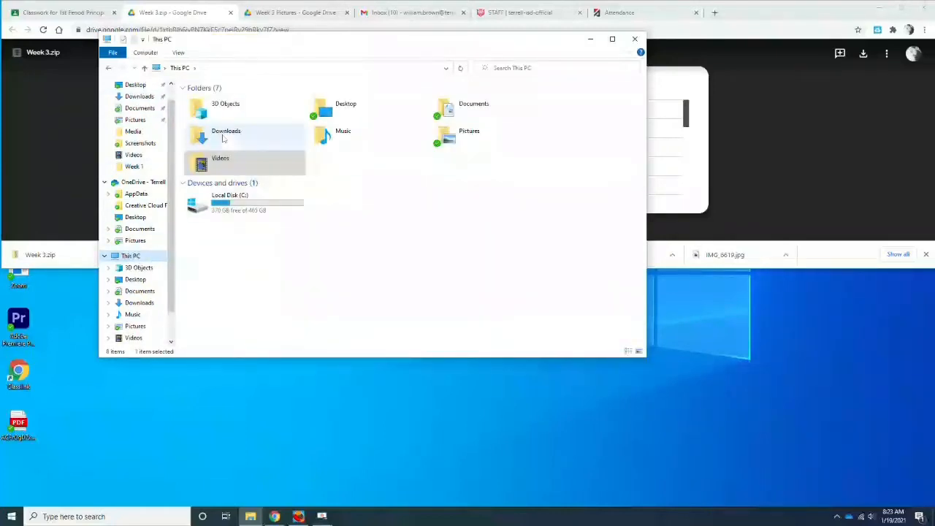
{"action": "left_click", "coordinate": [223, 139]}
{"action": "double_click", "coordinate": [224, 139]}
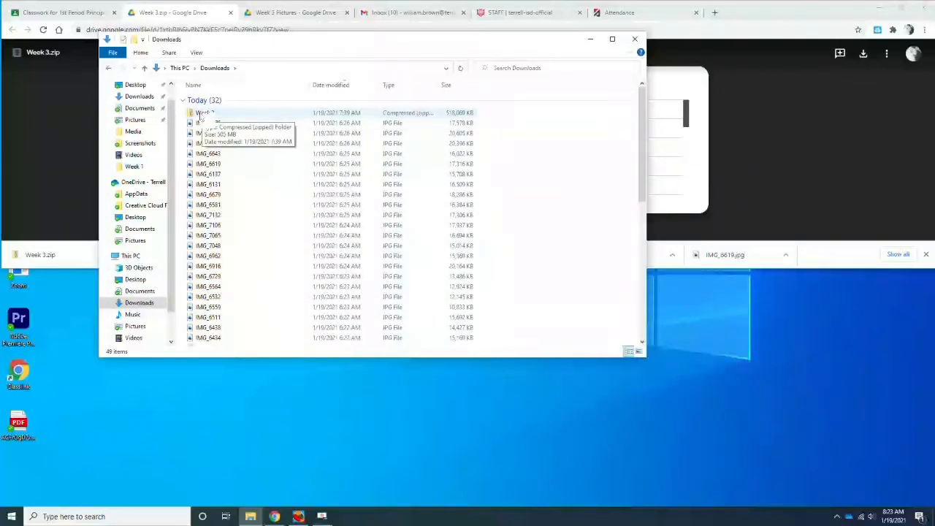
{"action": "right_click", "coordinate": [202, 116]}
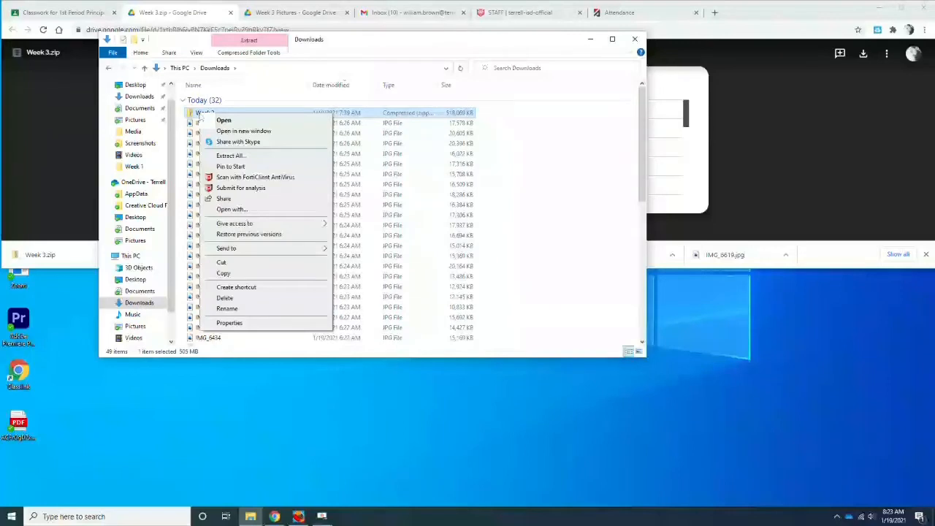
{"action": "left_click", "coordinate": [226, 156]}
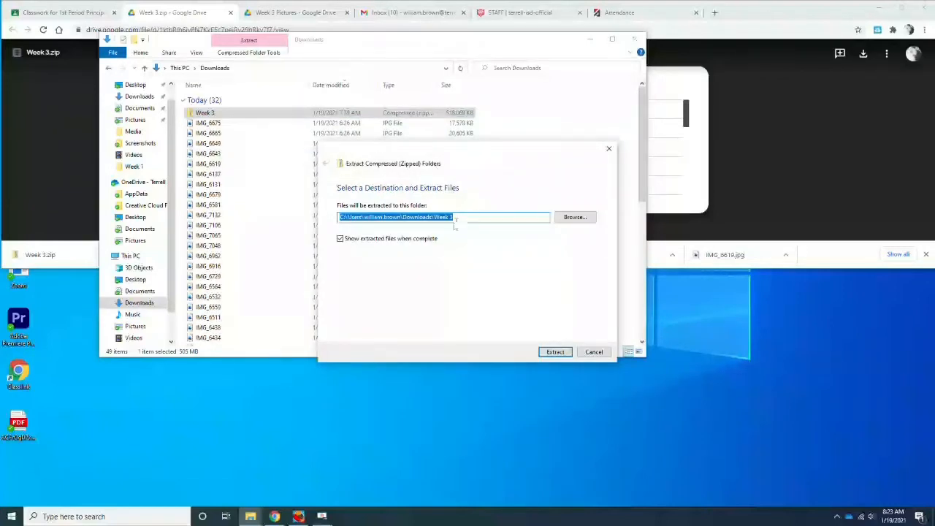
Set the extraction destination to the Media folder under Videos > Week 3.
{"action": "left_click_drag", "start_coordinate": [402, 217], "coordinate": [342, 217]}
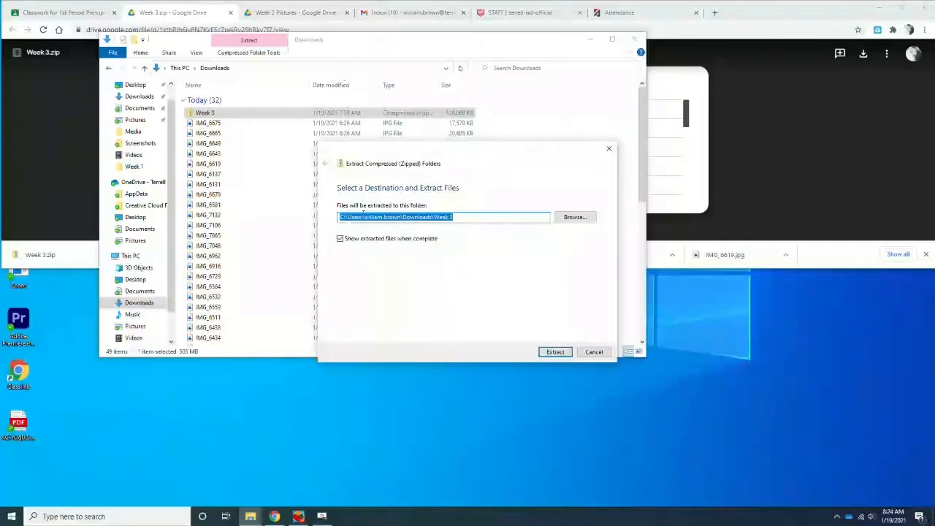
{"action": "left_click", "coordinate": [574, 218]}
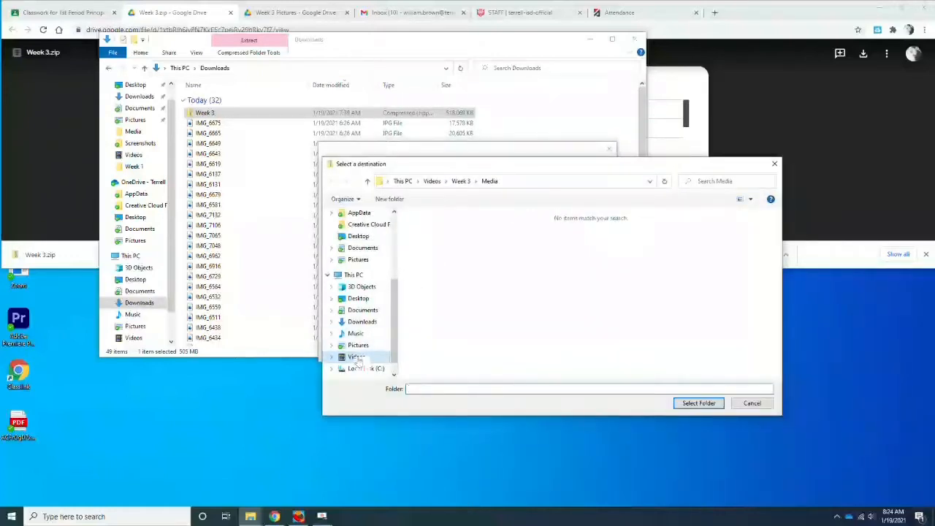
{"action": "left_click", "coordinate": [354, 275]}
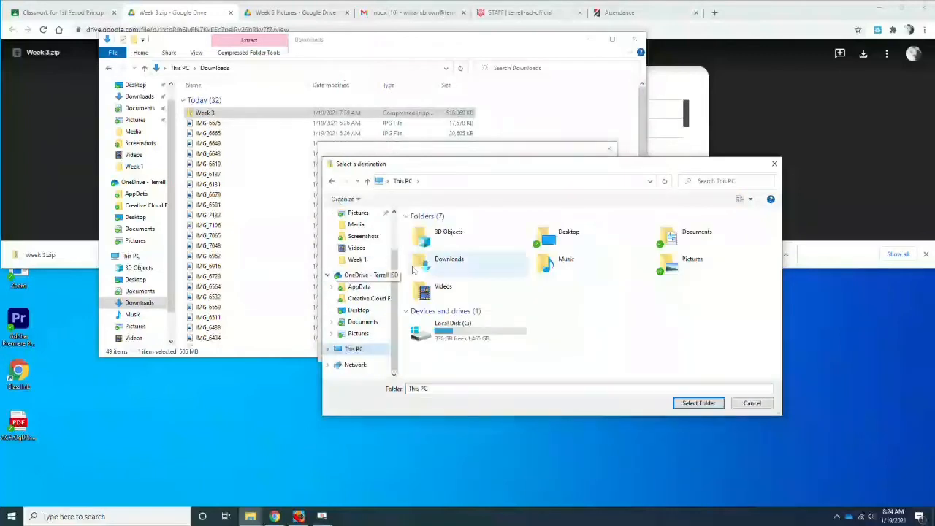
{"action": "double_click", "coordinate": [432, 295]}
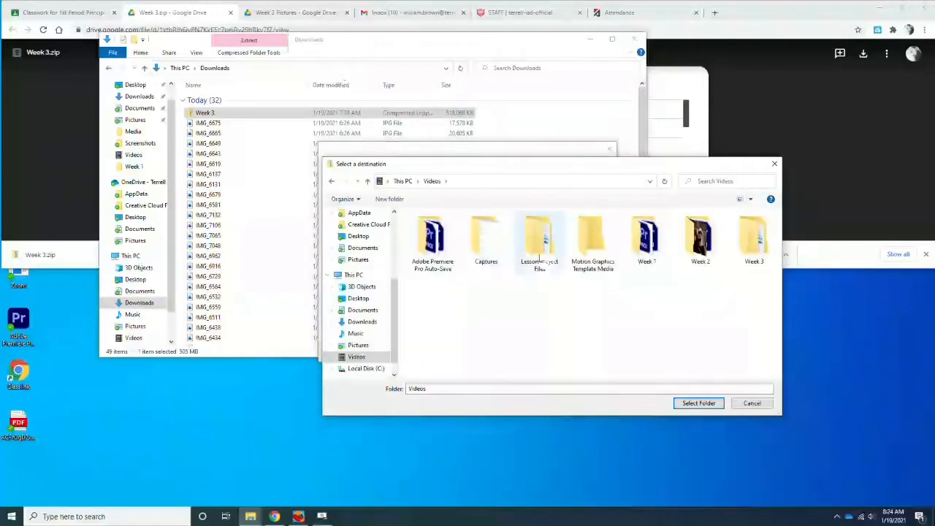
{"action": "double_click", "coordinate": [746, 245]}
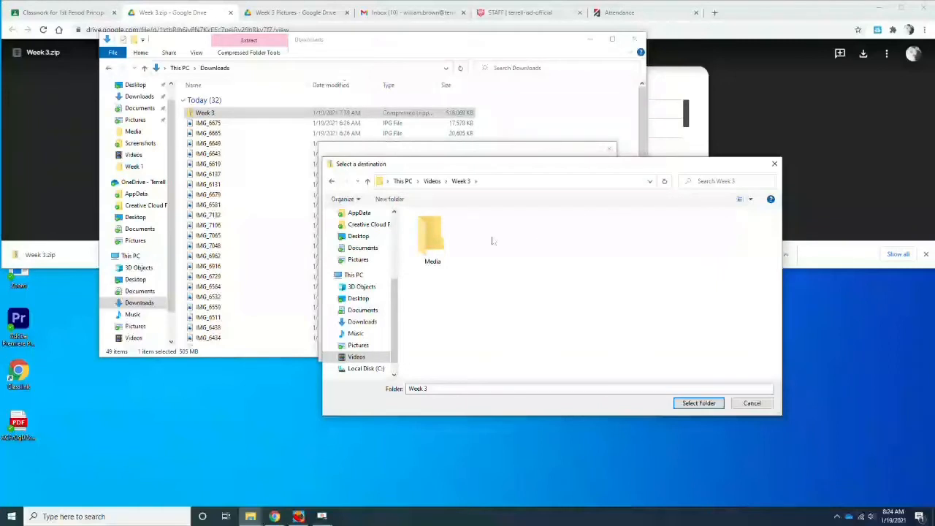
{"action": "double_click", "coordinate": [430, 241]}
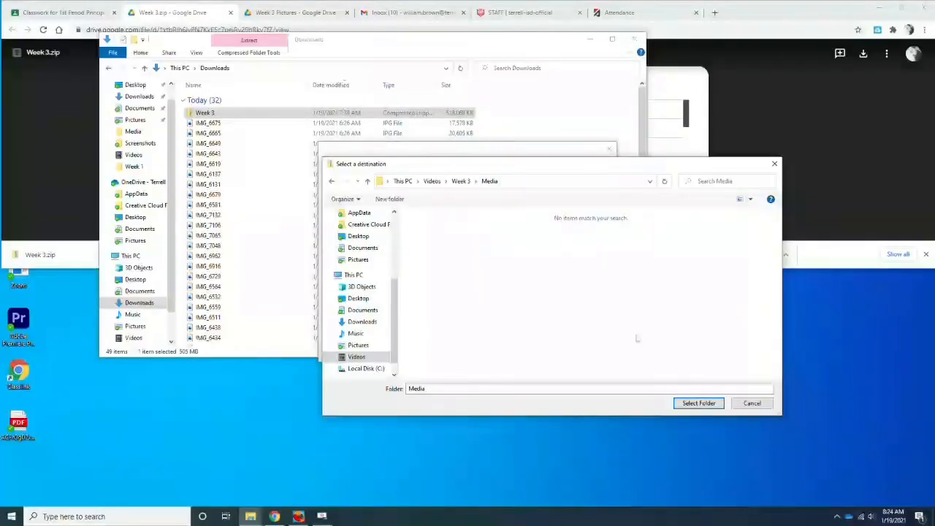
{"action": "left_click", "coordinate": [691, 405]}
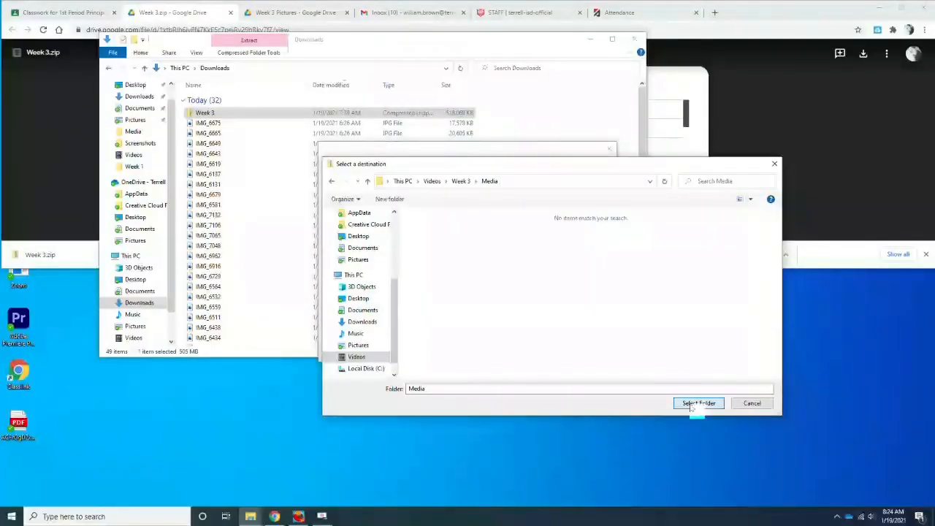
Turn off showing the extracted files when complete and extract the archive.
{"action": "left_click", "coordinate": [355, 221]}
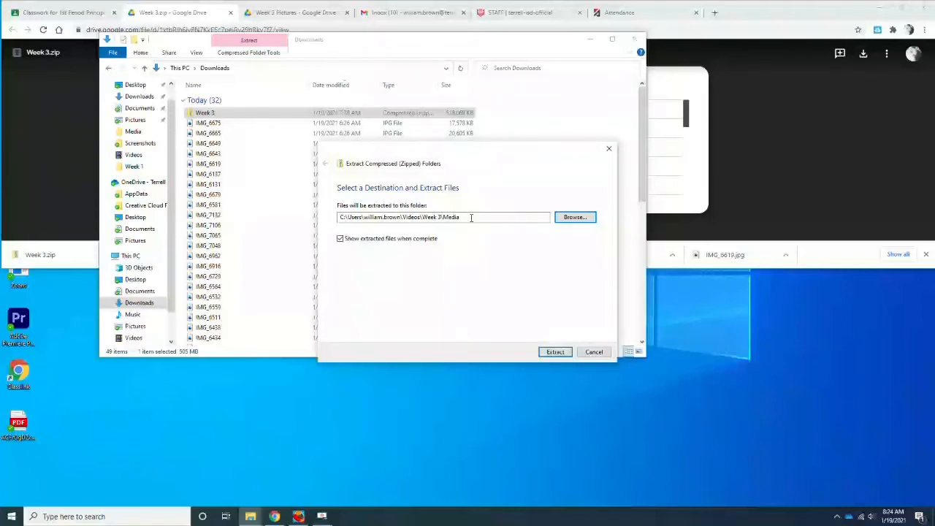
{"action": "left_click", "coordinate": [560, 353]}
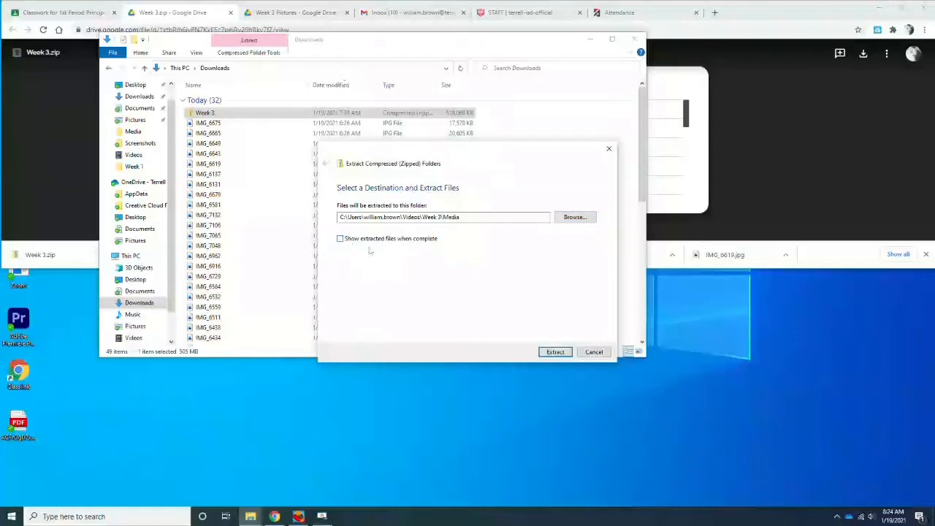
{"action": "left_click", "coordinate": [567, 354]}
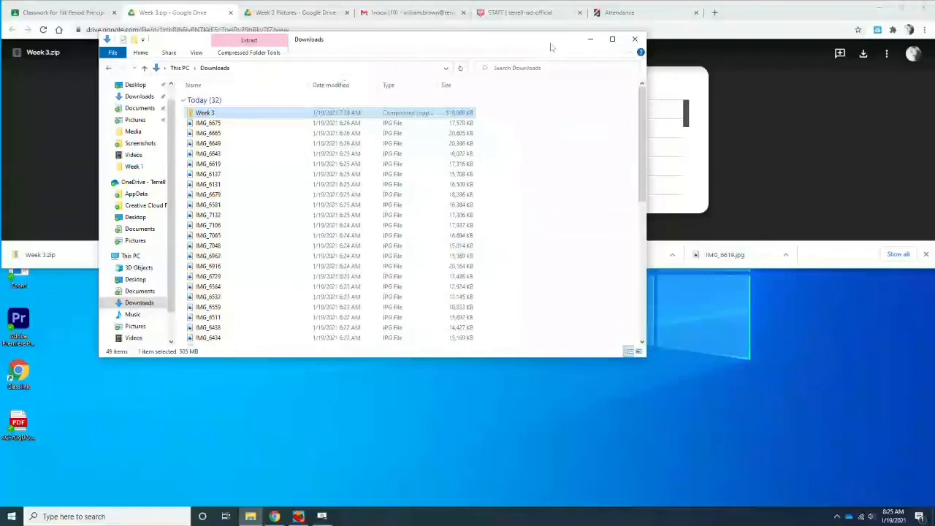
Open the Media folder inside Videos > Week 3.
{"action": "left_click", "coordinate": [131, 255]}
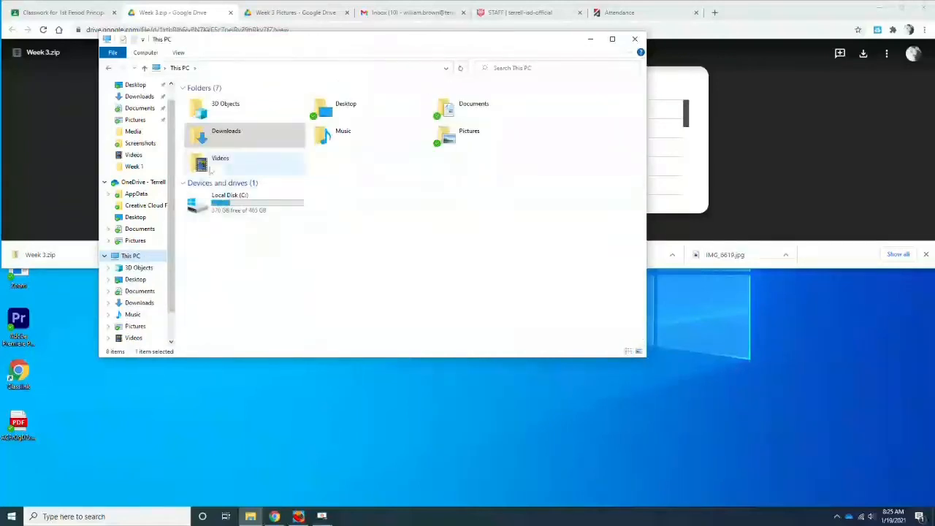
{"action": "double_click", "coordinate": [212, 157]}
{"action": "double_click", "coordinate": [562, 113]}
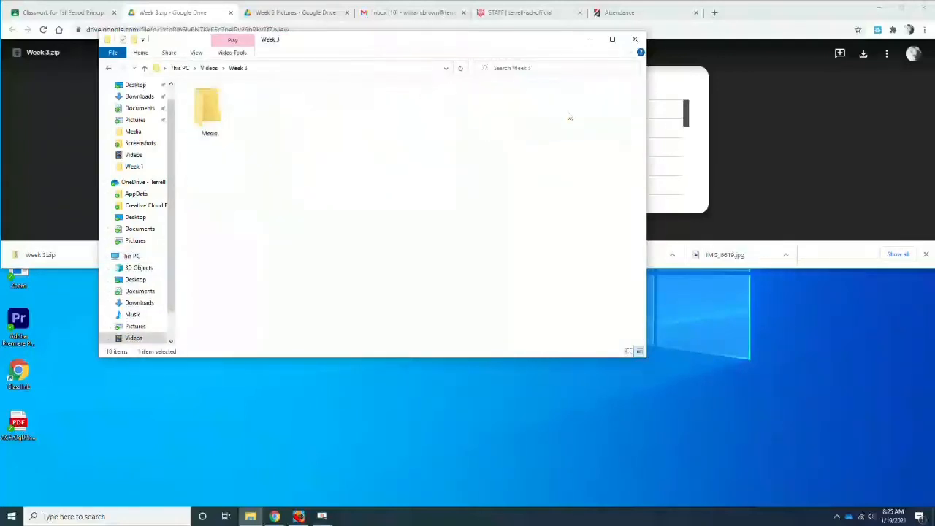
{"action": "double_click", "coordinate": [209, 110]}
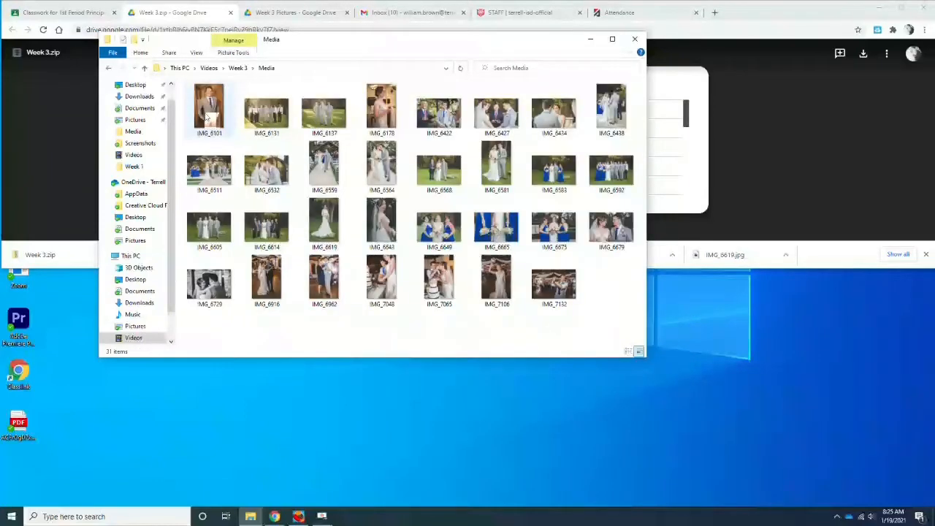
Look through the extracted wedding photos in the Media folder, starting from IMG_6101.
{"action": "left_click", "coordinate": [206, 115]}
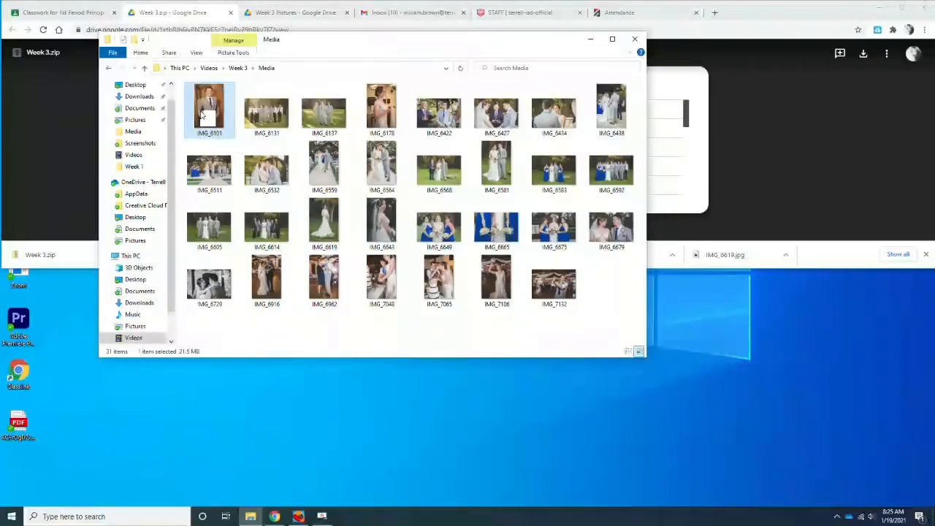
{"action": "key", "text": "Right"}
{"action": "key", "text": "Right"}
{"action": "key", "text": "Right"}
{"action": "key", "text": "Right"}
{"action": "key", "text": "Right"}
{"action": "key", "text": "Right"}
{"action": "key", "text": "Right"}
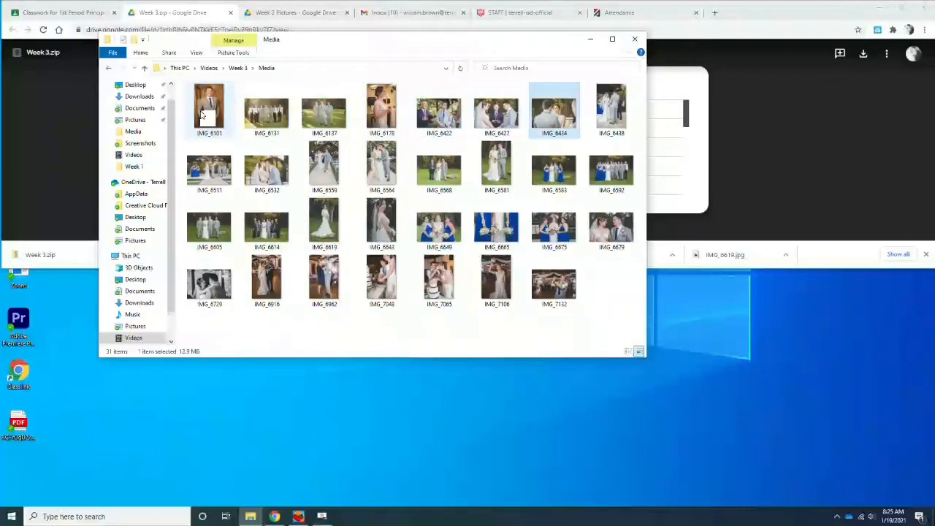
{"action": "key", "text": "Down"}
{"action": "key", "text": "Down"}
{"action": "key", "text": "Down"}
{"action": "key", "text": "Left"}
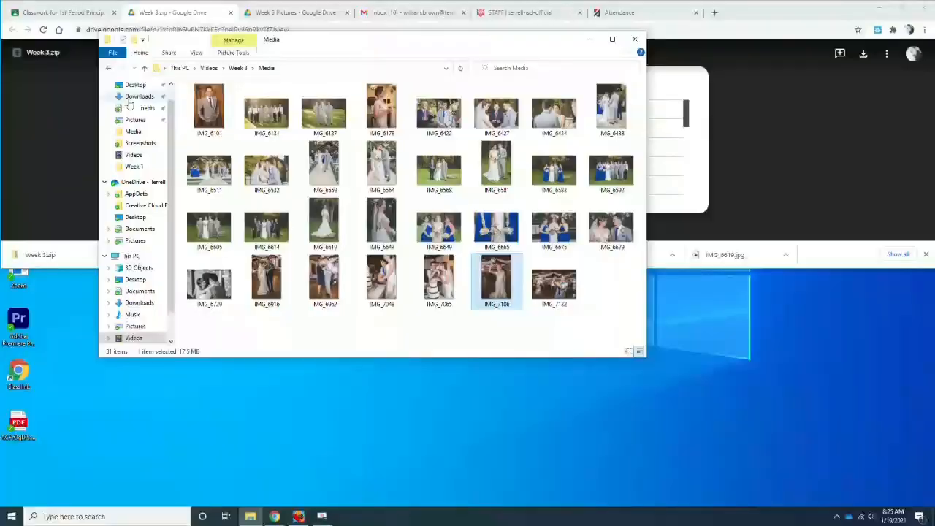
Launch Adobe Premiere Pro 2020.
{"action": "left_click", "coordinate": [12, 517]}
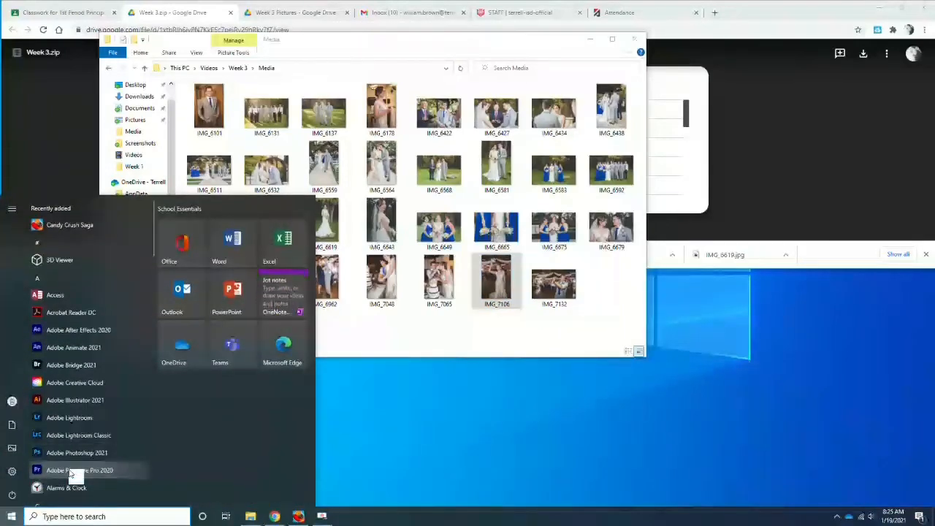
{"action": "left_click", "coordinate": [71, 471]}
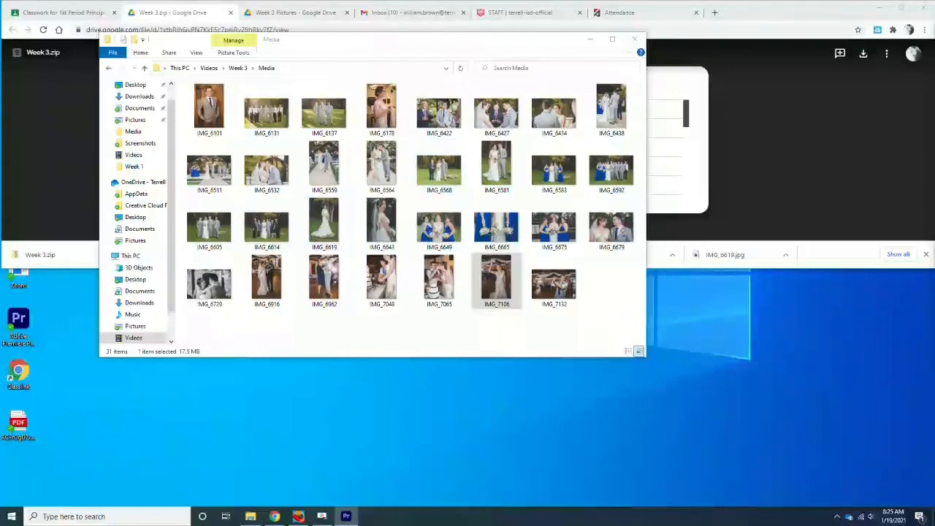
Start a new Premiere Pro project named Wedding Slides.
{"action": "left_click_drag", "start_coordinate": [839, 193], "coordinate": [388, 2]}
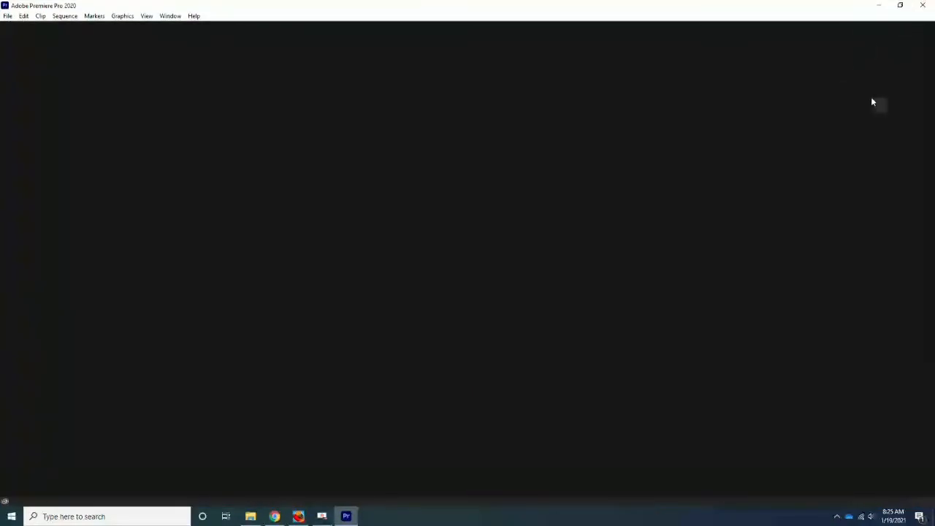
{"action": "left_click_drag", "start_coordinate": [445, 142], "coordinate": [480, 73]}
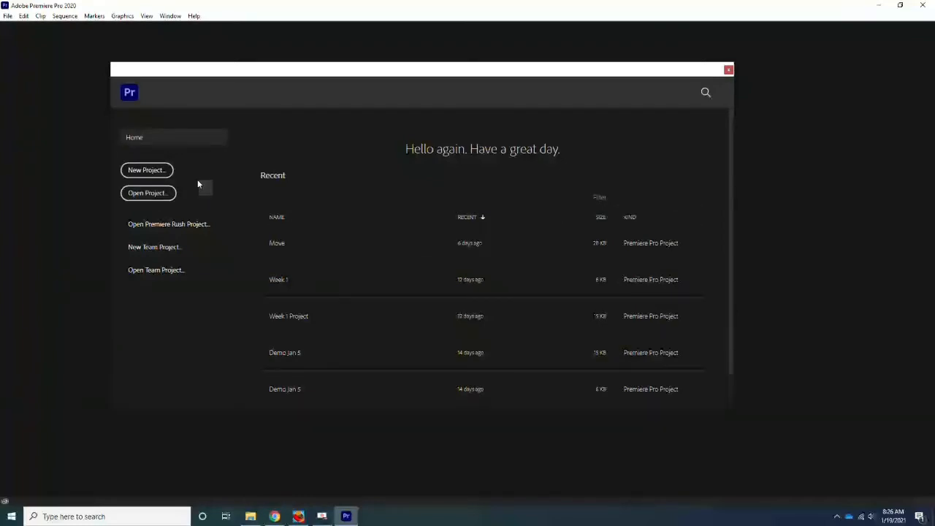
{"action": "left_click", "coordinate": [154, 171]}
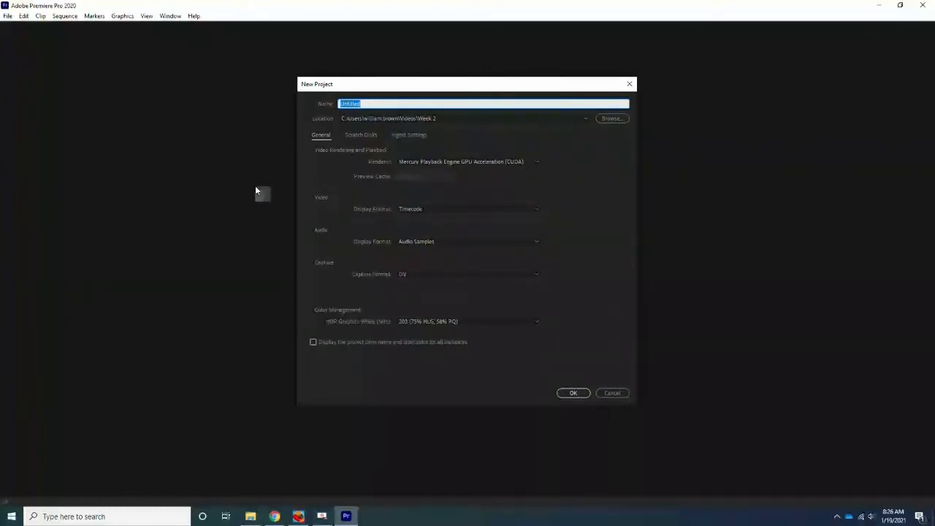
{"action": "type", "text": "Wedding Slides"}
Set the project location to the Videos > Week 3 folder and create the project.
{"action": "left_click", "coordinate": [613, 119]}
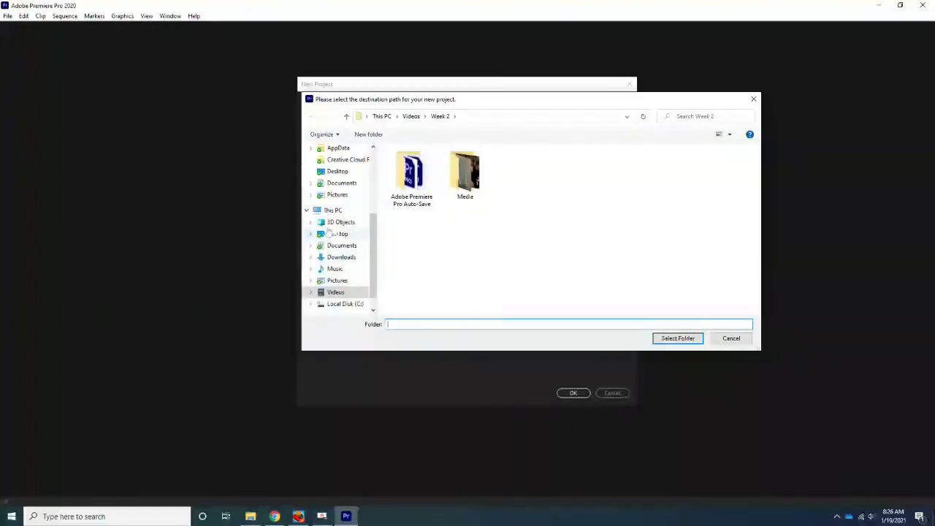
{"action": "left_click", "coordinate": [335, 209]}
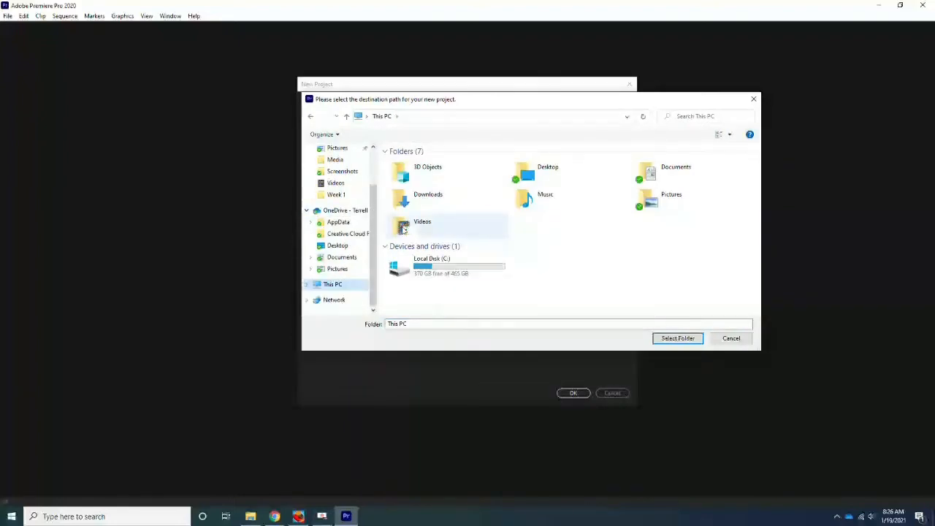
{"action": "double_click", "coordinate": [403, 231]}
{"action": "double_click", "coordinate": [722, 184]}
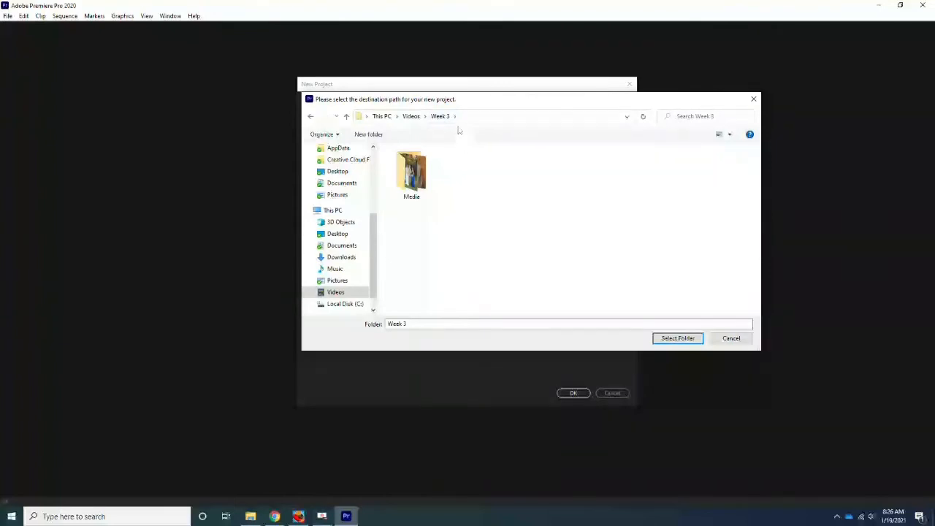
{"action": "left_click", "coordinate": [673, 342]}
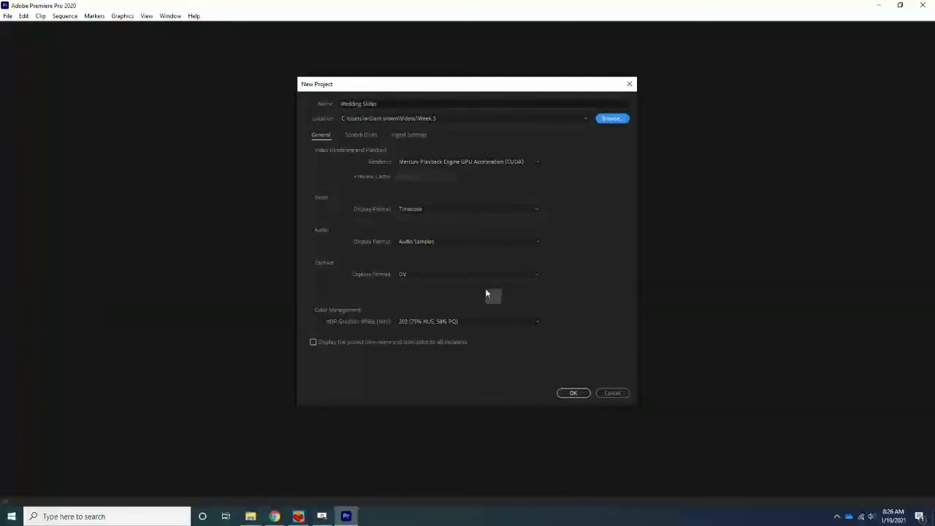
{"action": "left_click", "coordinate": [574, 395]}
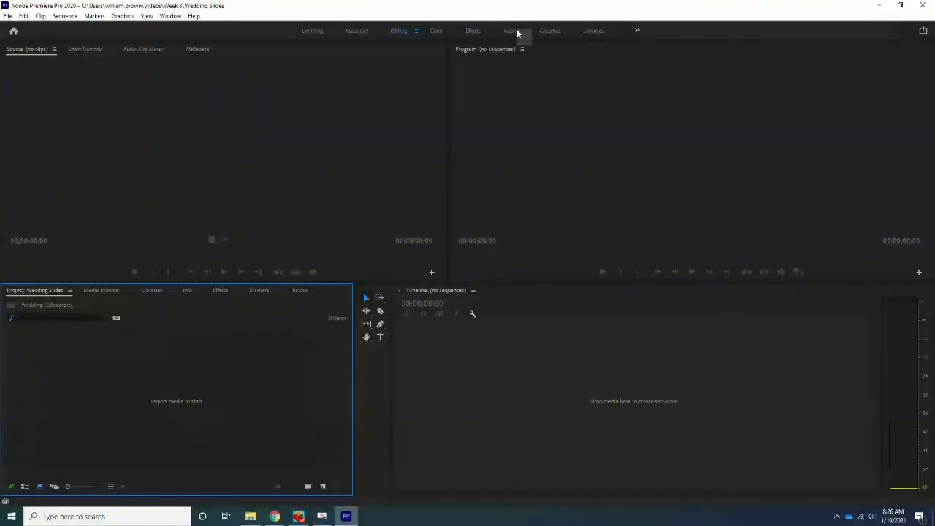
Look at the Learning, Assembly and Color workspaces and return to the Editing workspace.
{"action": "left_click", "coordinate": [312, 33]}
{"action": "left_click", "coordinate": [366, 31]}
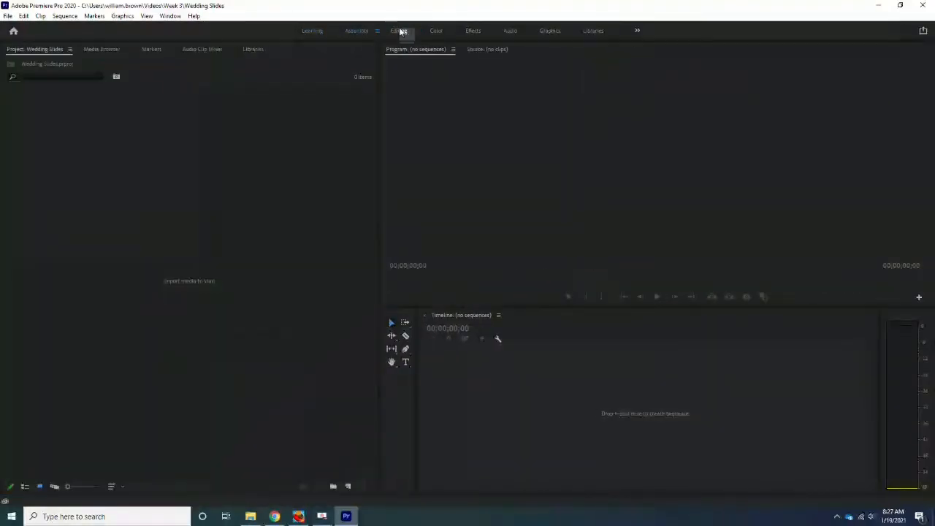
{"action": "left_click", "coordinate": [400, 31]}
{"action": "left_click", "coordinate": [431, 31]}
{"action": "left_click", "coordinate": [403, 32]}
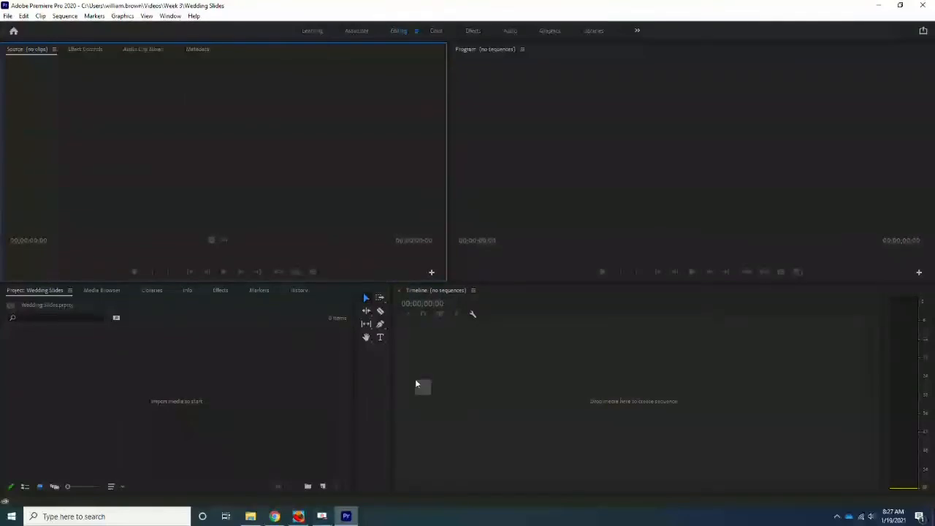
Switch to File Explorer, open Videos > Week 3 > Media and place its window so the Project panel stays uncovered.
{"action": "left_click", "coordinate": [251, 516]}
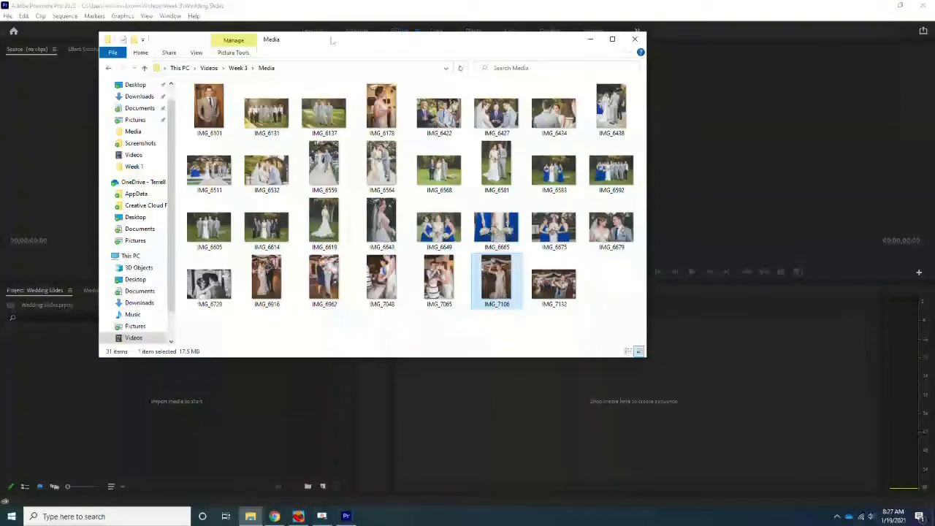
{"action": "left_click_drag", "start_coordinate": [329, 39], "coordinate": [592, 26]}
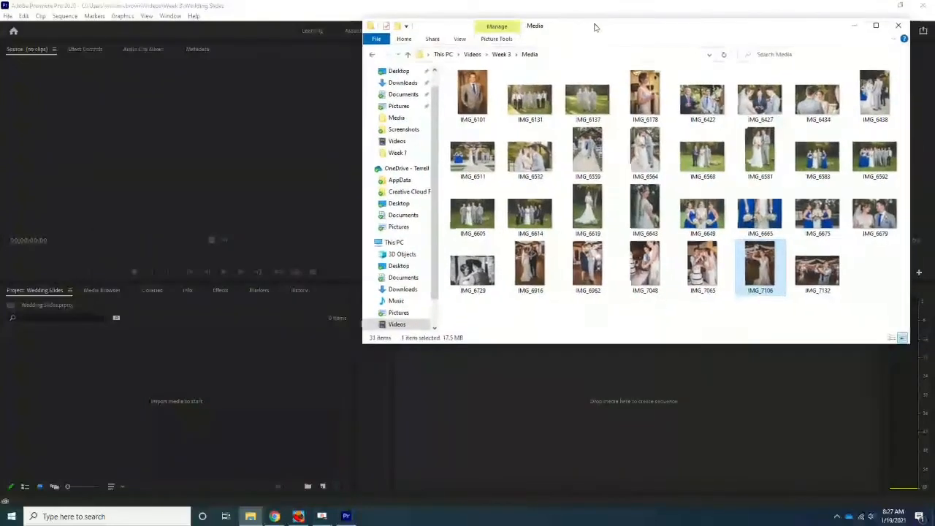
{"action": "left_click", "coordinate": [396, 246]}
{"action": "double_click", "coordinate": [470, 160]}
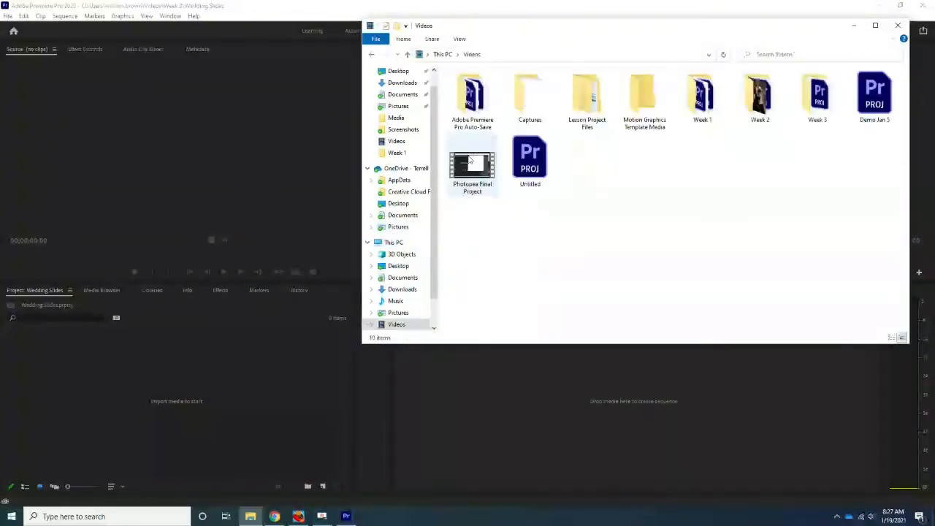
{"action": "double_click", "coordinate": [819, 95]}
{"action": "double_click", "coordinate": [478, 101]}
{"action": "left_click_drag", "start_coordinate": [617, 33], "coordinate": [592, 48]}
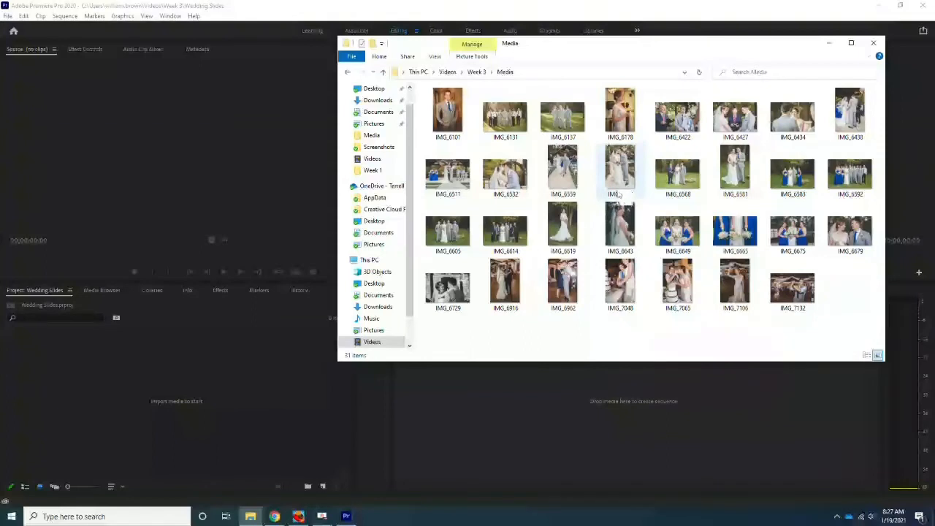
Import all the wedding photos from the Media folder into the Wedding Slides project and check their thumbnails.
{"action": "key", "text": "ctrl+a"}
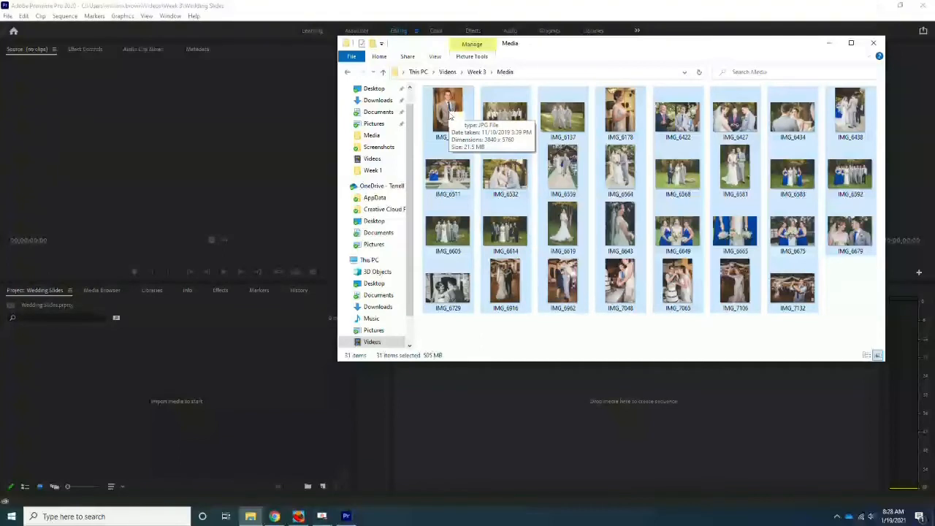
{"action": "left_click_drag", "start_coordinate": [450, 115], "coordinate": [150, 417]}
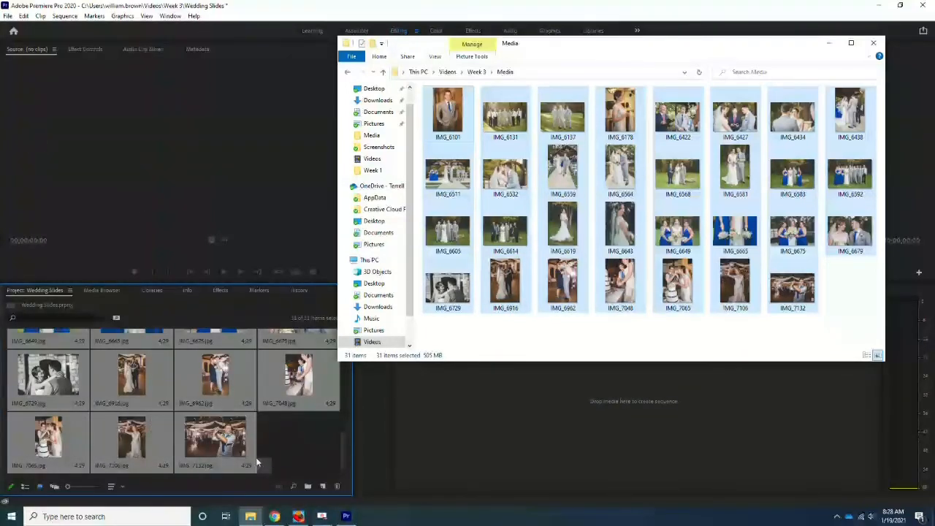
{"action": "scroll", "coordinate": [293, 439], "scroll_direction": "up", "scroll_amount": 10}
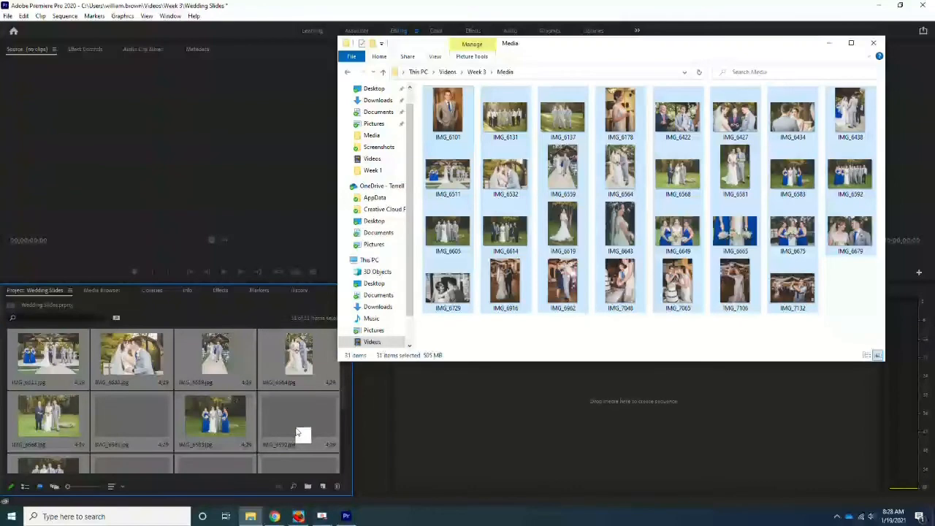
{"action": "scroll", "coordinate": [292, 400], "scroll_direction": "down", "scroll_amount": 10}
{"action": "left_click", "coordinate": [299, 450]}
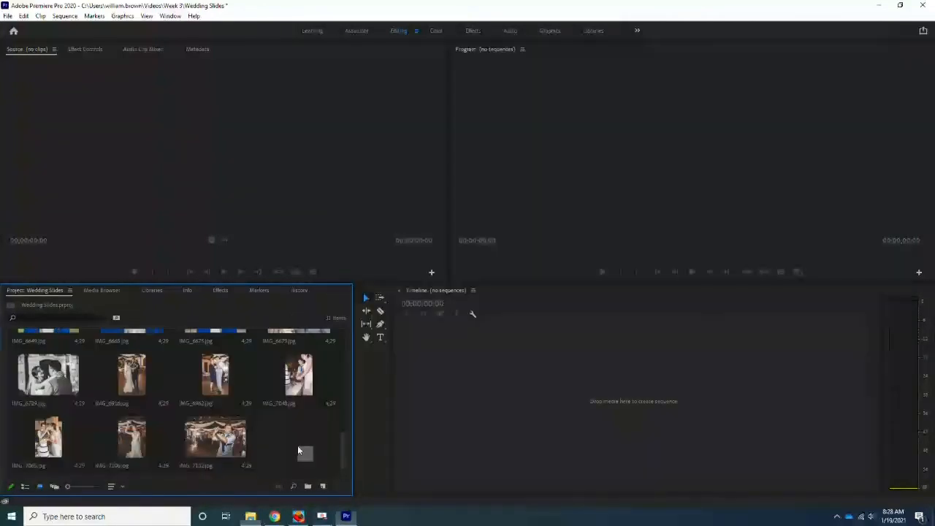
{"action": "scroll", "coordinate": [285, 438], "scroll_direction": "up", "scroll_amount": 10}
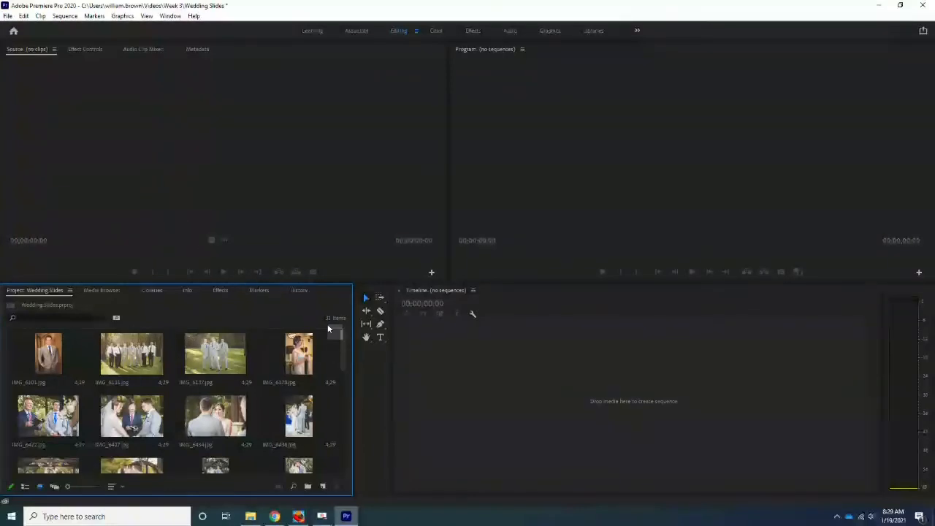
Start a new sequence using the Digital SLR > 1080p > DSLR 1080p30 preset.
{"action": "left_click", "coordinate": [8, 15]}
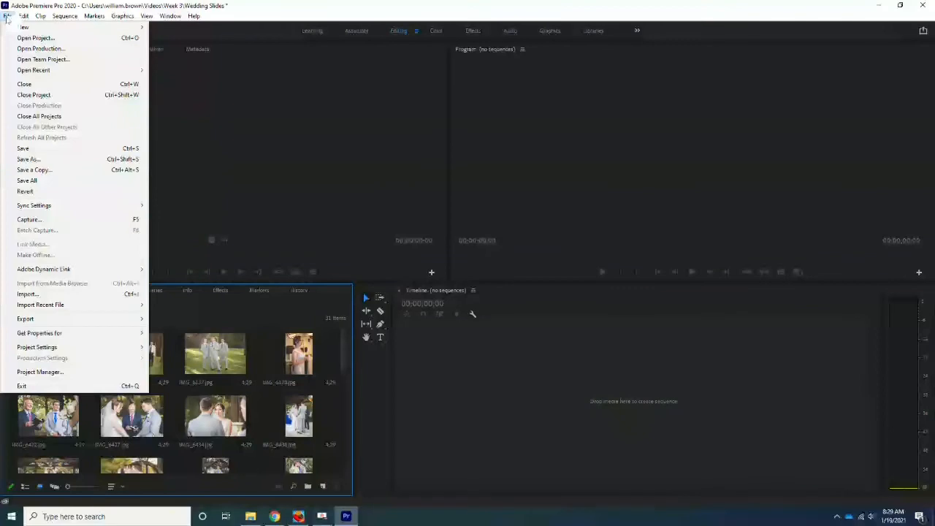
{"action": "mouse_move", "coordinate": [18, 27]}
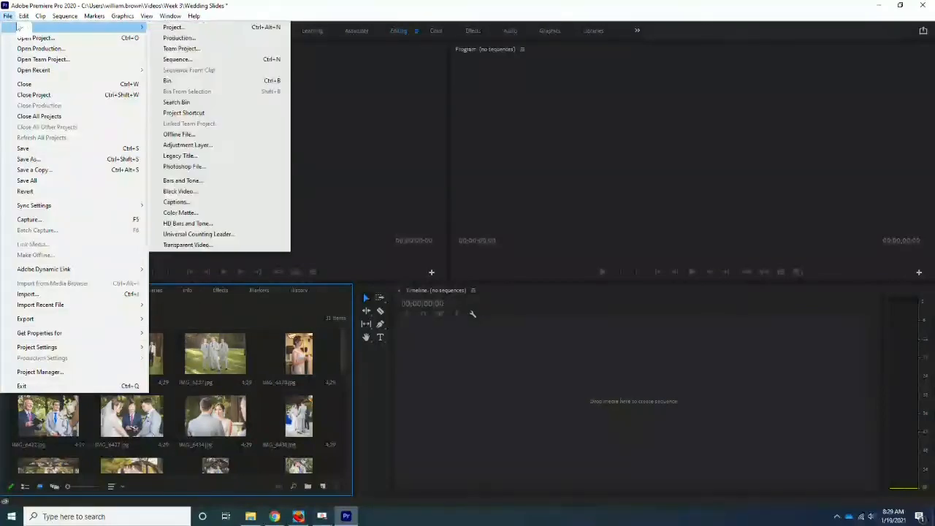
{"action": "left_click", "coordinate": [183, 61]}
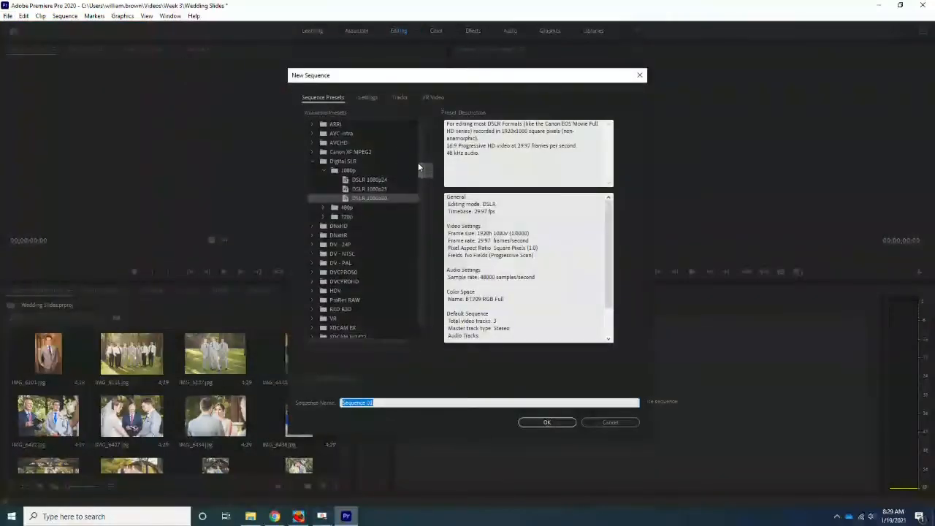
{"action": "left_click", "coordinate": [313, 161]}
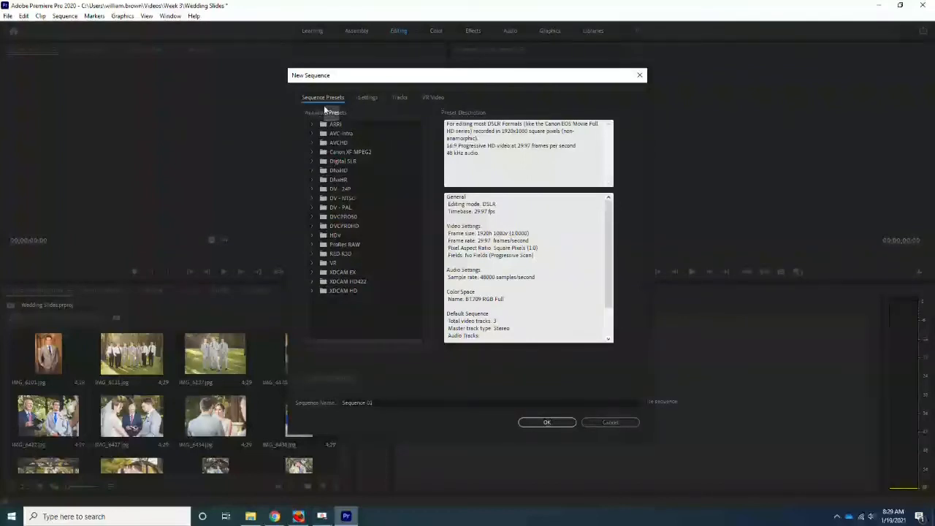
{"action": "left_click", "coordinate": [314, 161]}
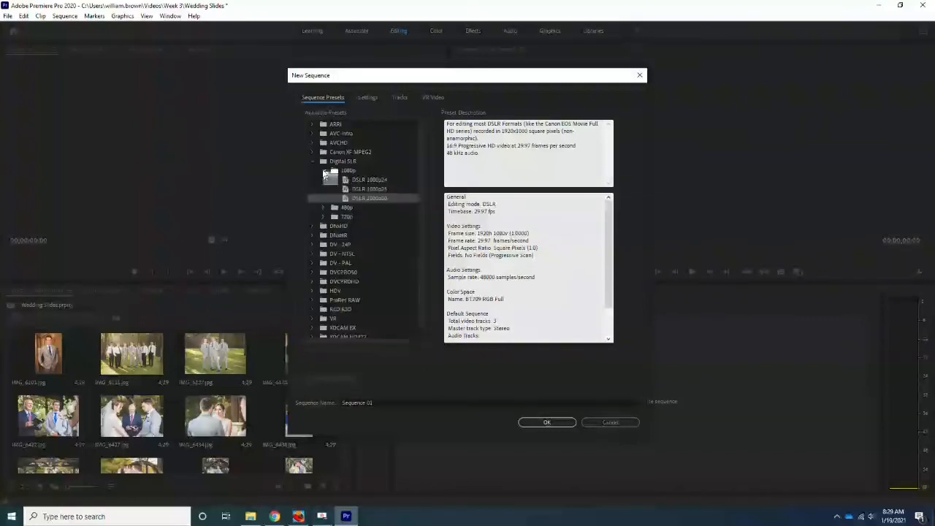
{"action": "left_click", "coordinate": [325, 171]}
{"action": "left_click", "coordinate": [314, 161]}
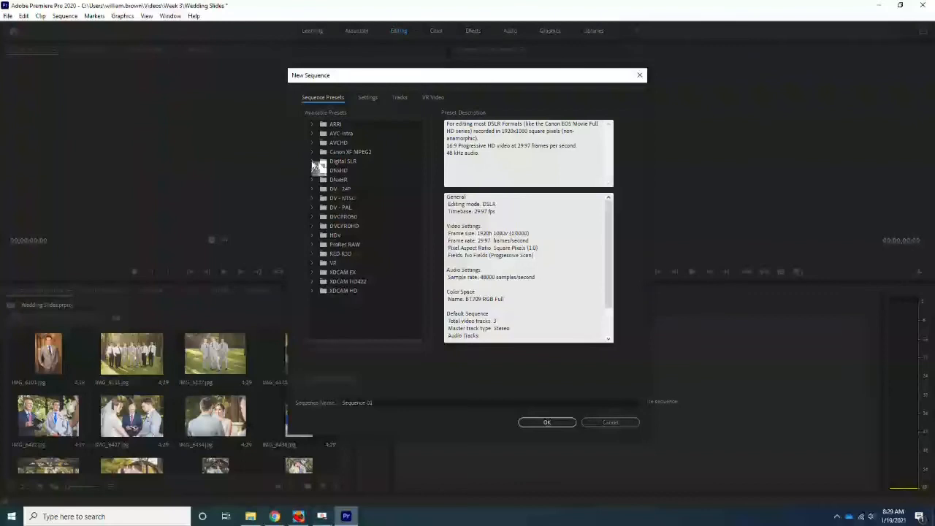
{"action": "left_click", "coordinate": [313, 161]}
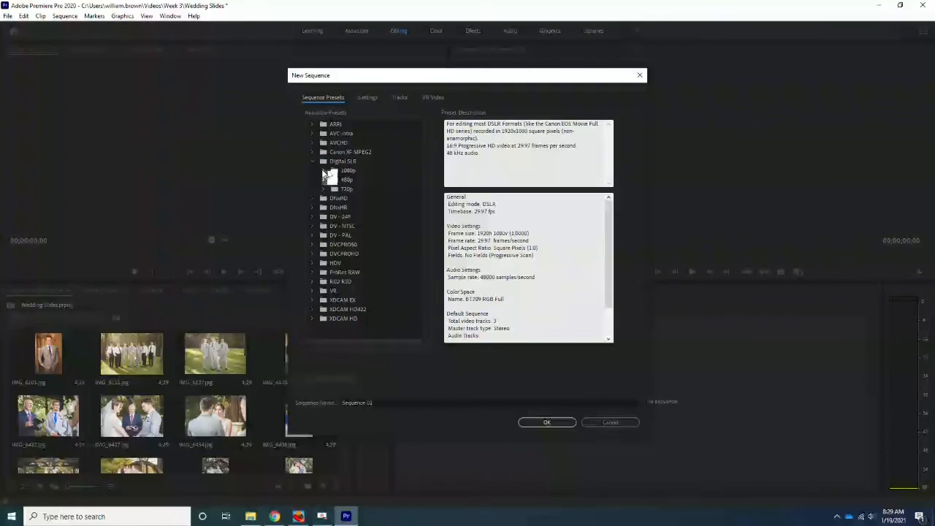
{"action": "left_click", "coordinate": [325, 173]}
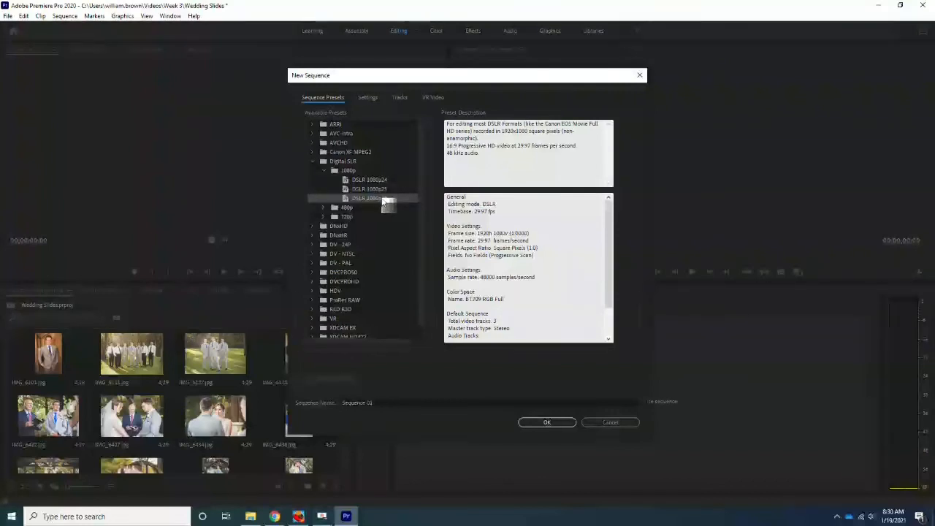
Name the sequence Wedding Slides and create it.
{"action": "left_click", "coordinate": [380, 403]}
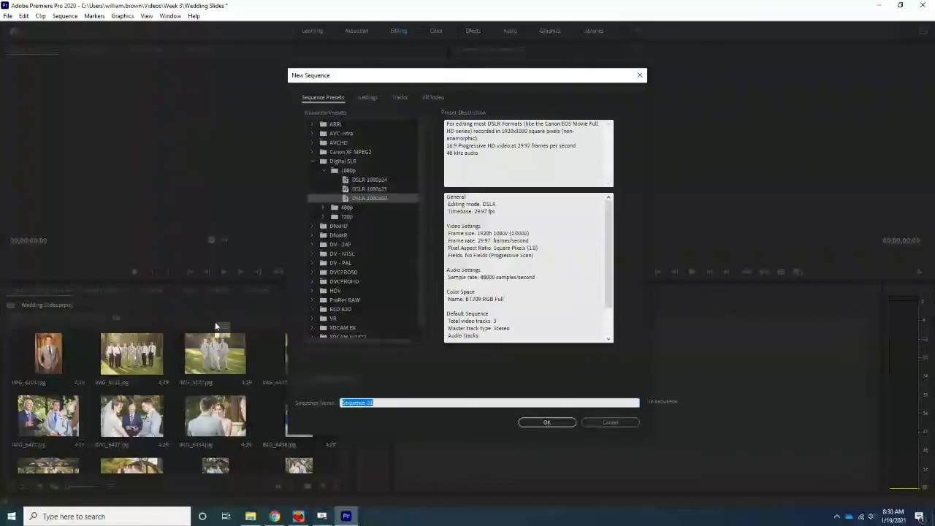
{"action": "type", "text": "Wedding Slides"}
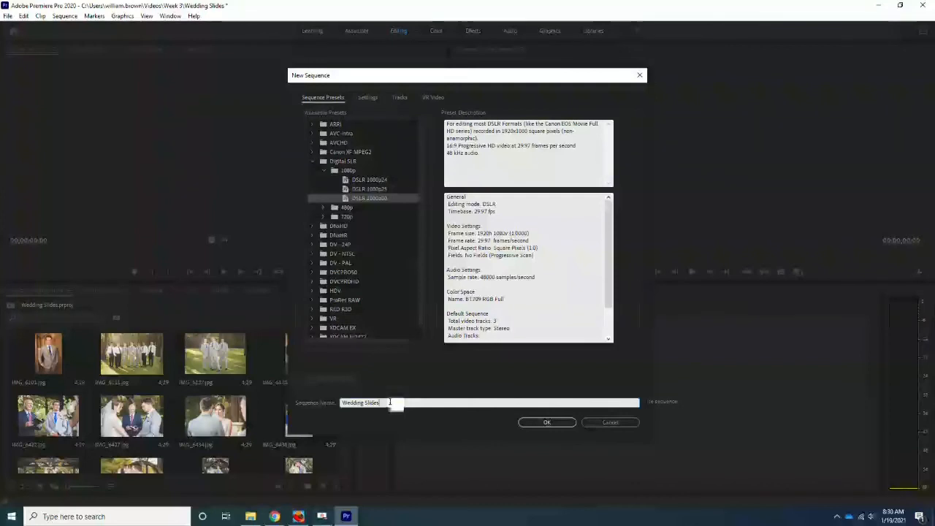
{"action": "left_click", "coordinate": [545, 425]}
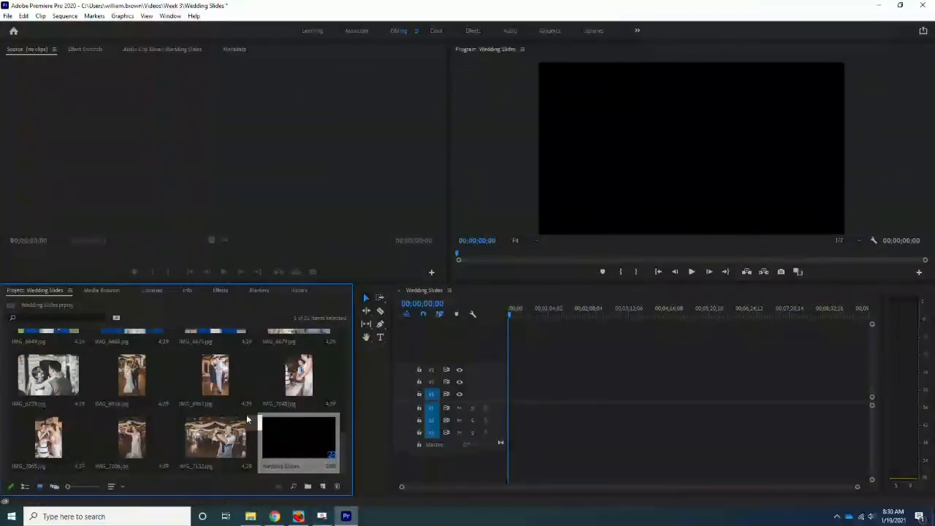
Place the photo IMG_7132.jpg from the project onto the Wedding Slides timeline.
{"action": "left_click_drag", "start_coordinate": [193, 436], "coordinate": [680, 393]}
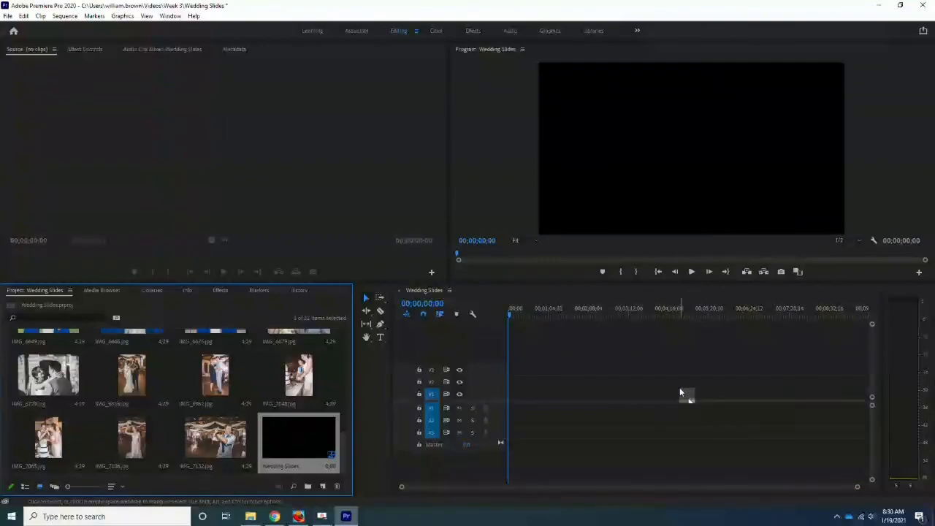